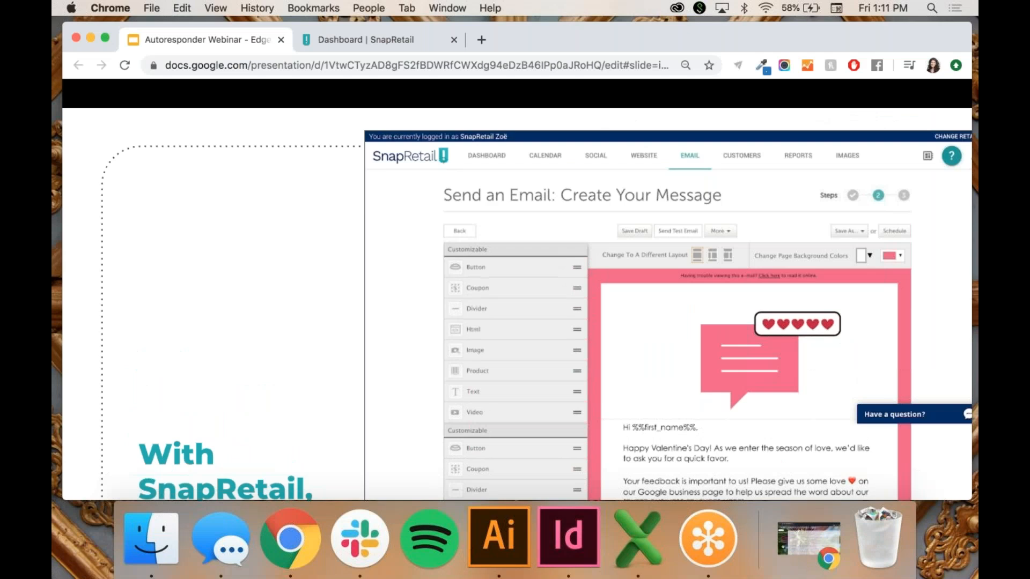
Exit the slideshow, switch to the SnapRetail site and go to its email template selection.
{"action": "key", "text": "Escape"}
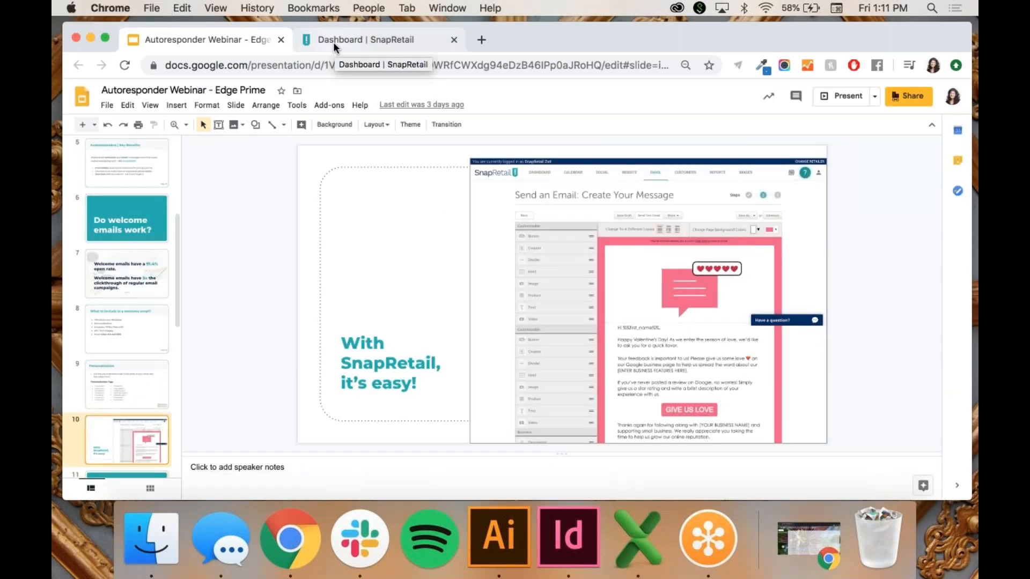
{"action": "left_click", "coordinate": [334, 43]}
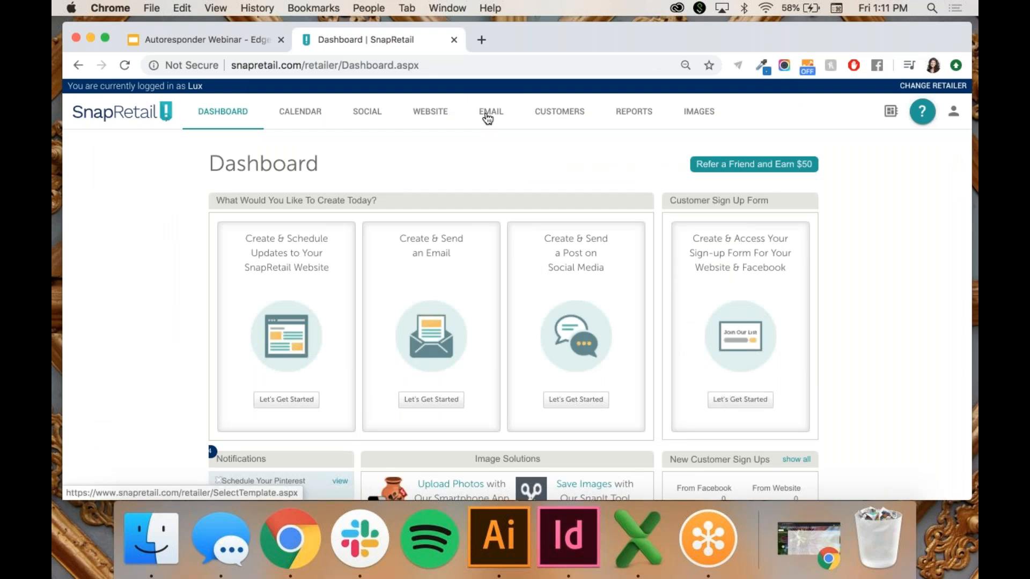
{"action": "left_click", "coordinate": [487, 118]}
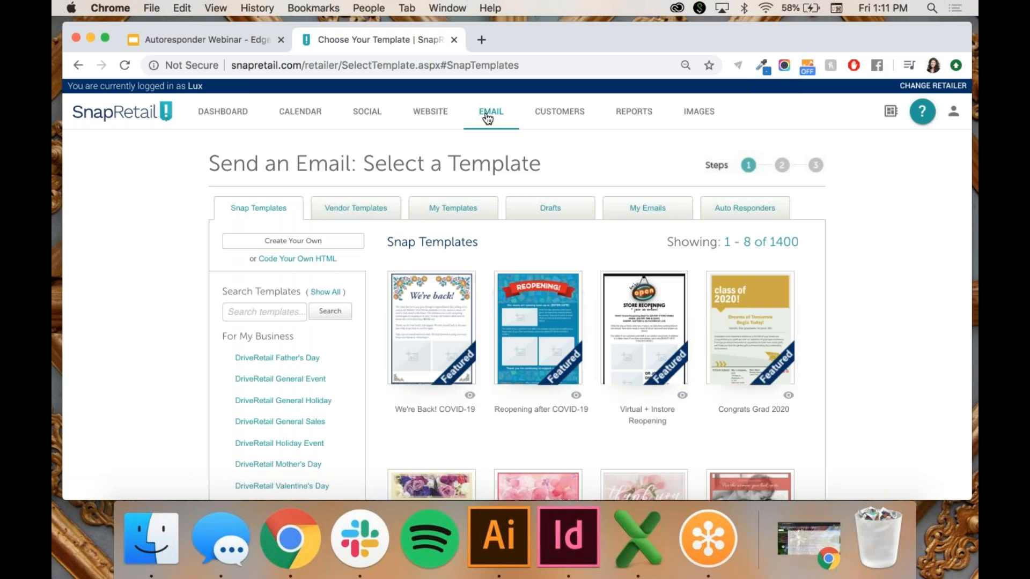
Filter the Snap Templates to the Welcome group under Autoresponders and open the Welcome template with the pink heart.
{"action": "scroll", "coordinate": [751, 246], "scroll_direction": "down", "scroll_amount": 5}
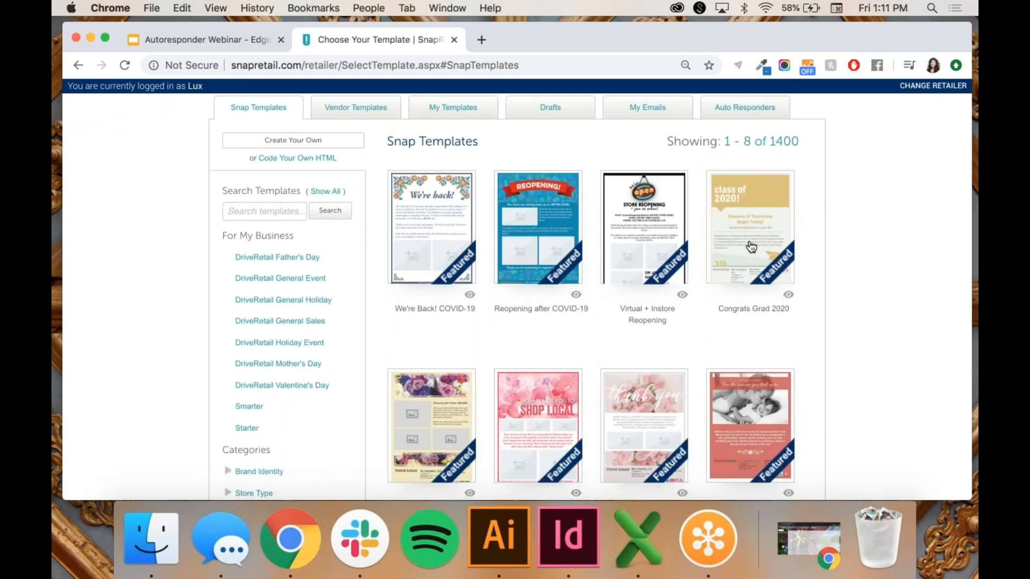
{"action": "scroll", "coordinate": [750, 247], "scroll_direction": "down", "scroll_amount": 2}
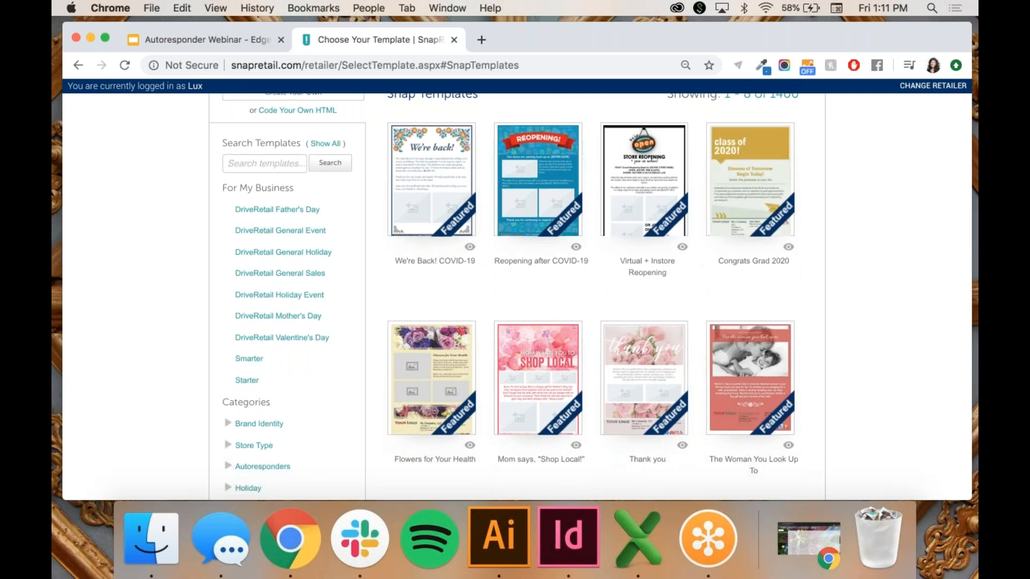
{"action": "scroll", "coordinate": [346, 359], "scroll_direction": "down", "scroll_amount": 3}
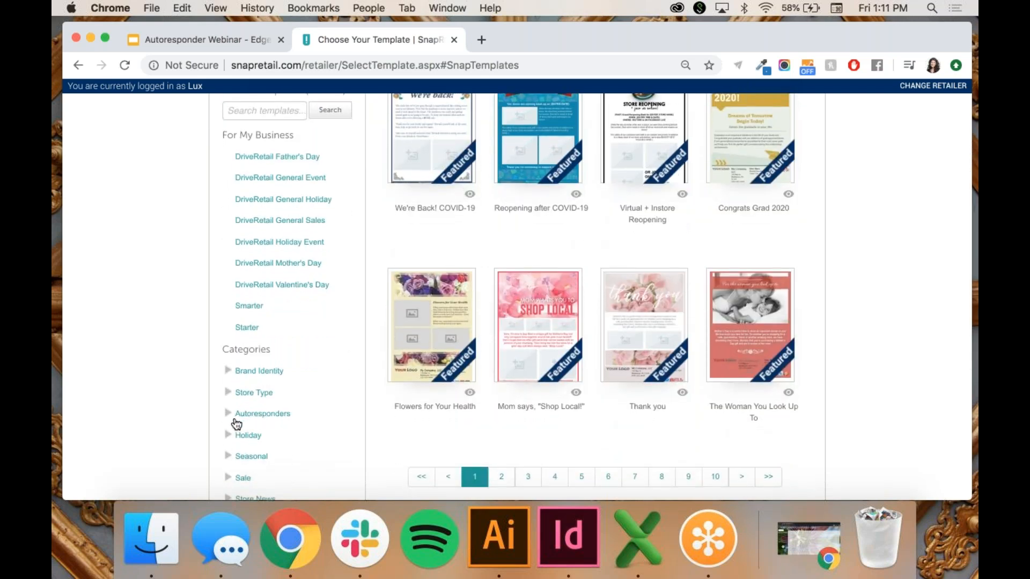
{"action": "left_click", "coordinate": [259, 416]}
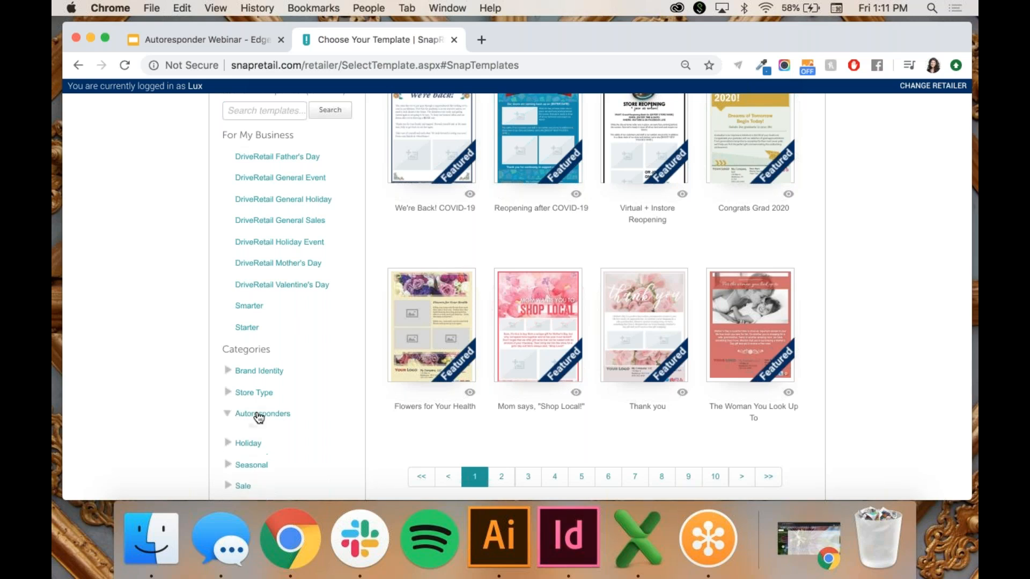
{"action": "scroll", "coordinate": [259, 417], "scroll_direction": "up", "scroll_amount": 2}
{"action": "scroll", "coordinate": [236, 141], "scroll_direction": "up", "scroll_amount": 5}
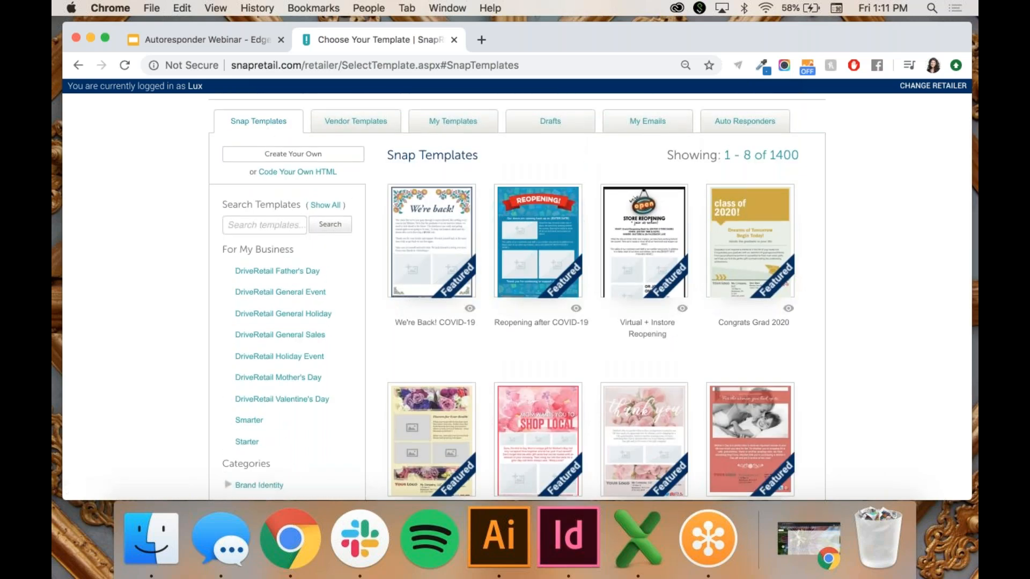
{"action": "scroll", "coordinate": [542, 257], "scroll_direction": "down", "scroll_amount": 5}
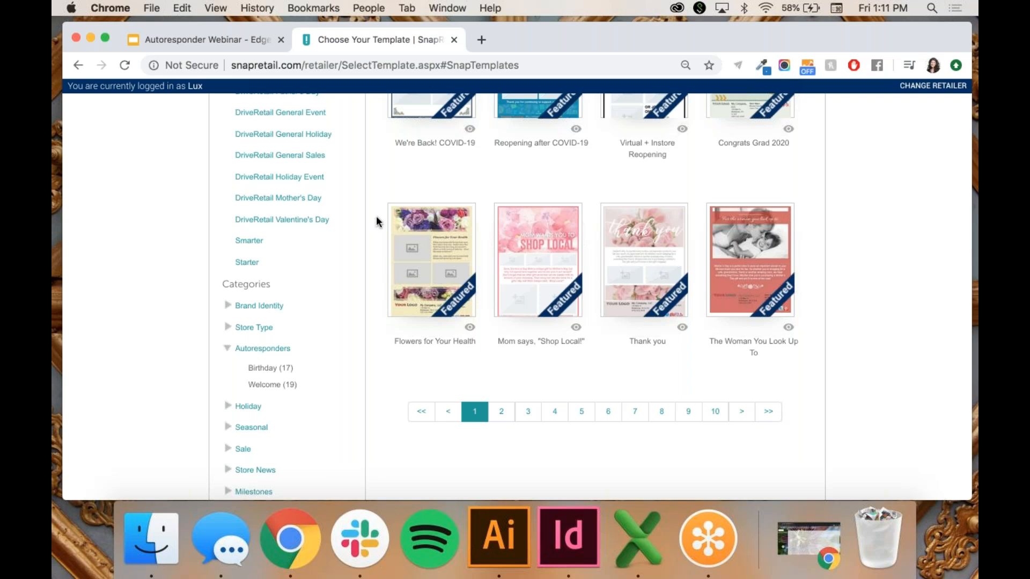
{"action": "left_click", "coordinate": [263, 388]}
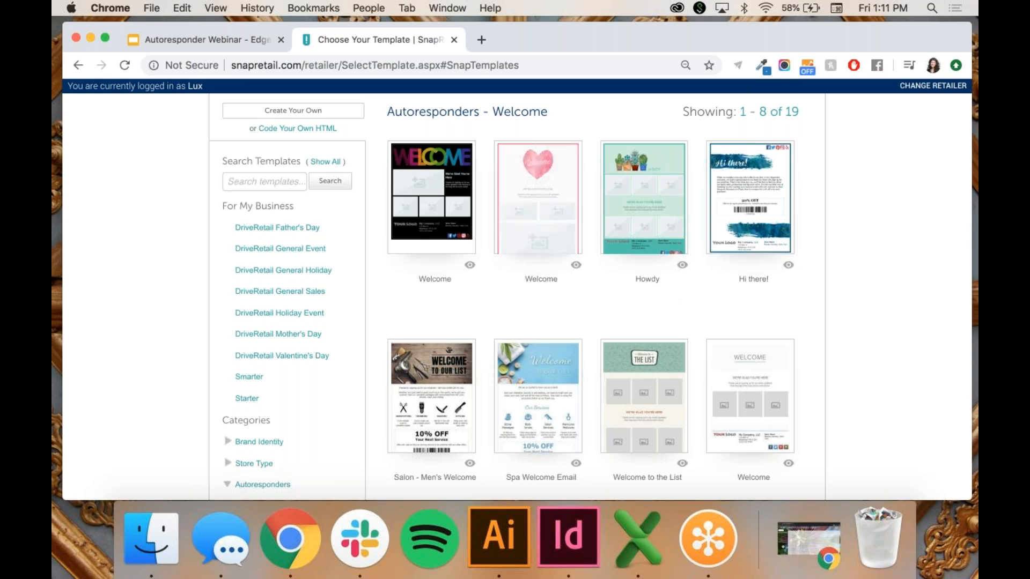
{"action": "left_click", "coordinate": [538, 209]}
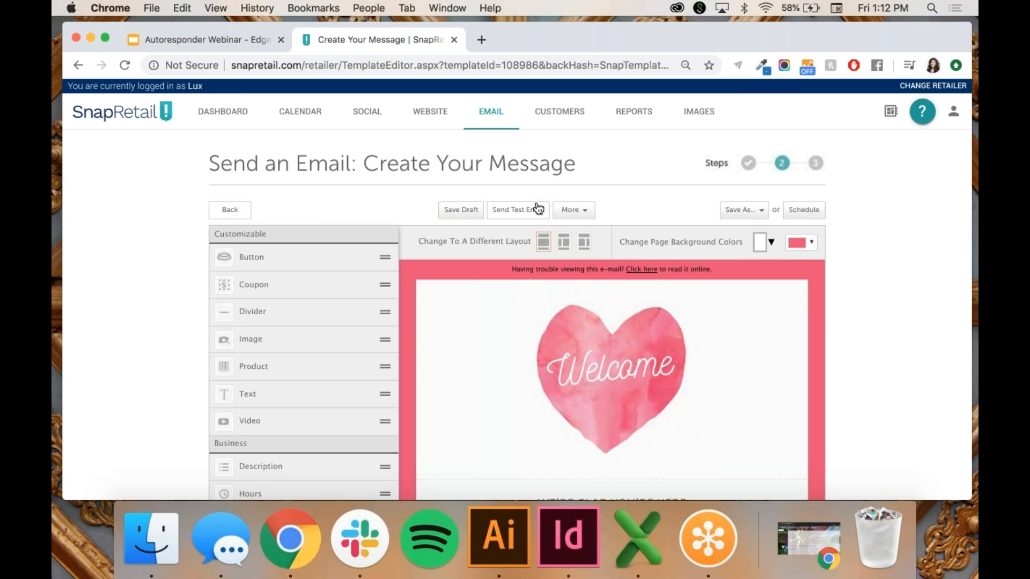
Try adding a coupon block below the email's welcome text, and delete it again.
{"action": "scroll", "coordinate": [538, 208], "scroll_direction": "down", "scroll_amount": 5}
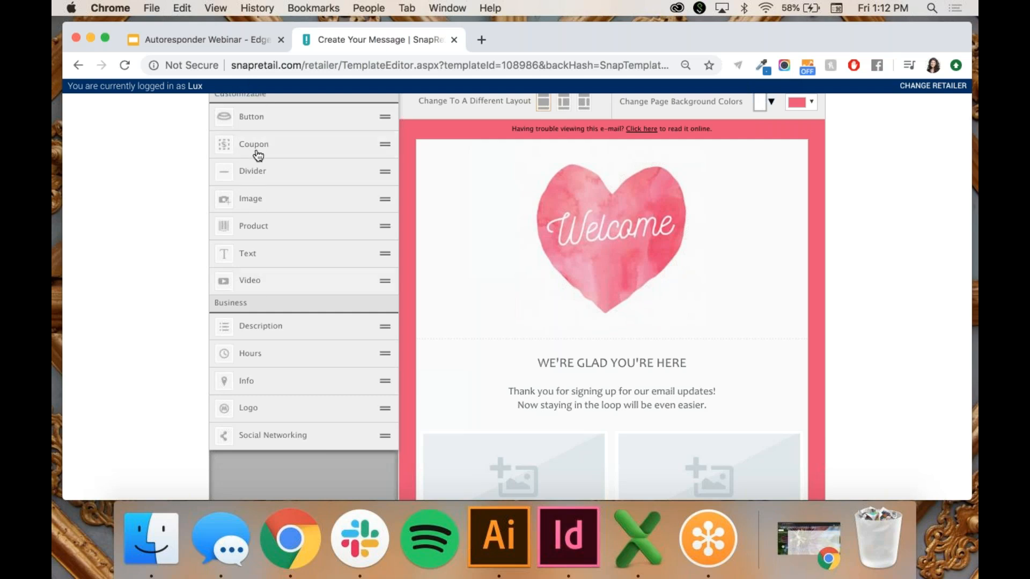
{"action": "left_click_drag", "start_coordinate": [249, 152], "coordinate": [606, 427]}
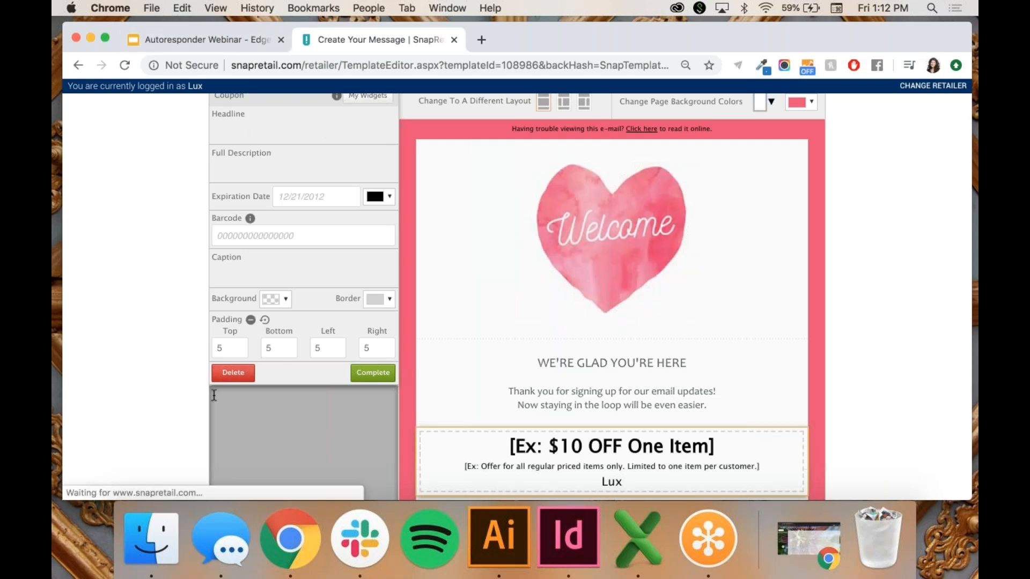
{"action": "scroll", "coordinate": [293, 316], "scroll_direction": "down", "scroll_amount": 10}
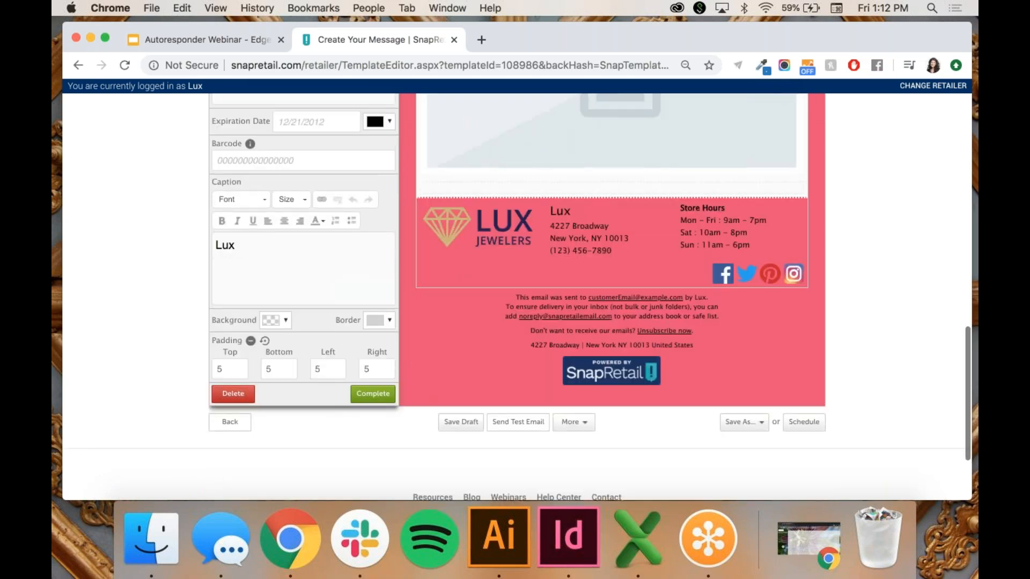
{"action": "left_click", "coordinate": [232, 393]}
{"action": "left_click", "coordinate": [650, 323]}
{"action": "scroll", "coordinate": [645, 412], "scroll_direction": "up", "scroll_amount": 15}
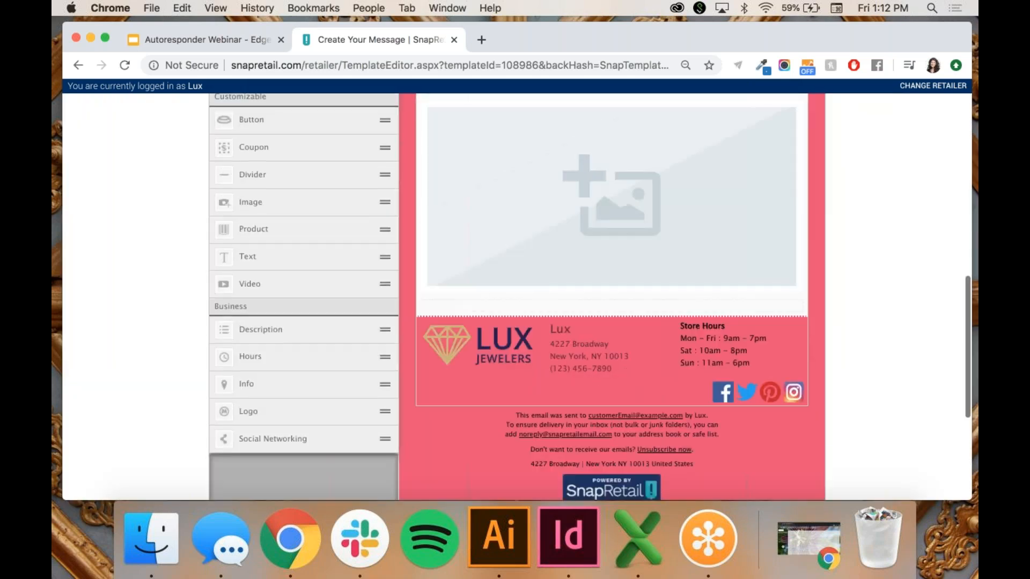
Save the email as a Welcome Message auto-responder with the subject line "Hi %%first_name%%! Welcome to the list.".
{"action": "scroll", "coordinate": [645, 407], "scroll_direction": "up", "scroll_amount": 3}
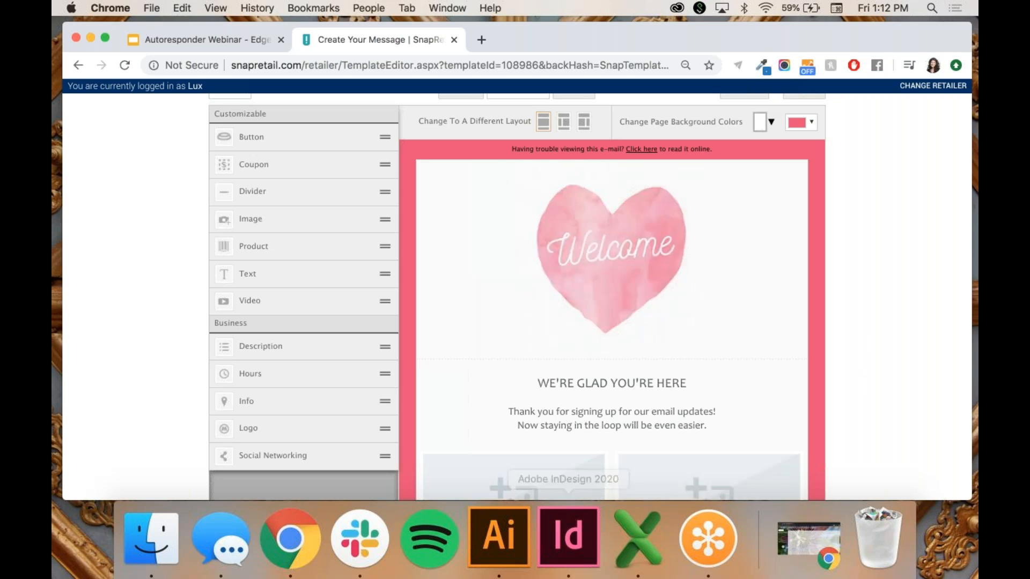
{"action": "scroll", "coordinate": [370, 298], "scroll_direction": "up", "scroll_amount": 2}
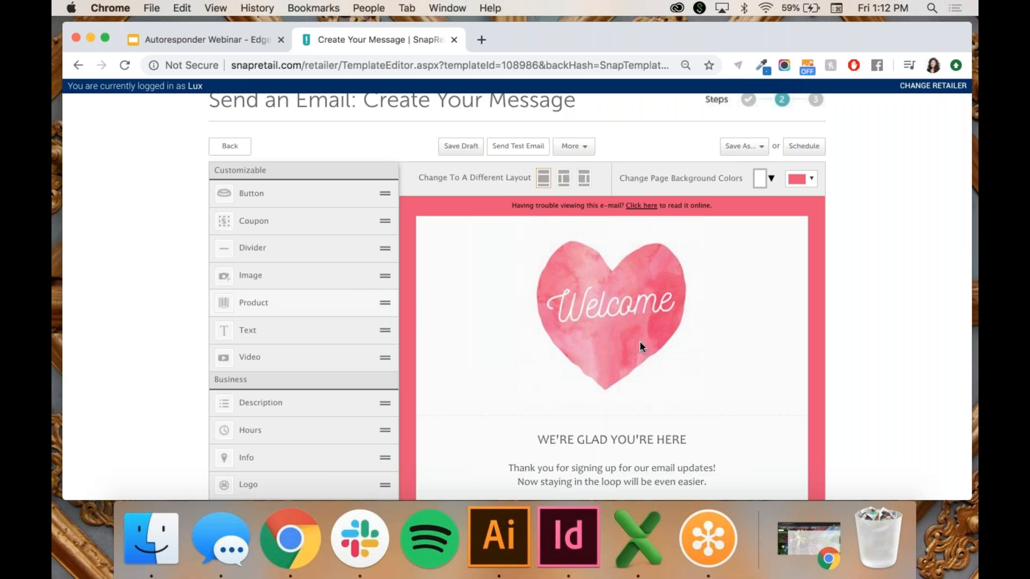
{"action": "scroll", "coordinate": [617, 313], "scroll_direction": "up", "scroll_amount": 1}
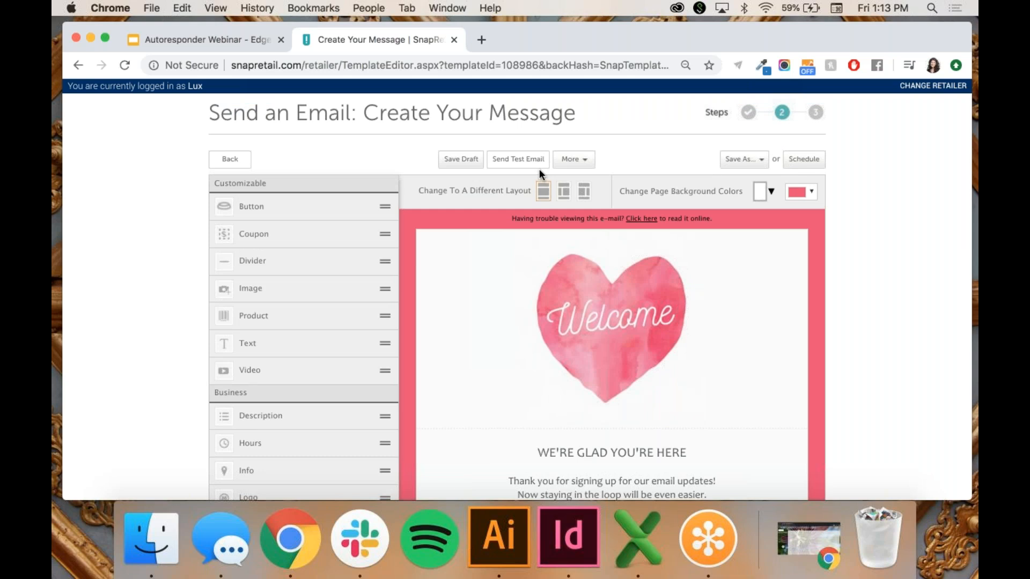
{"action": "left_click", "coordinate": [746, 161]}
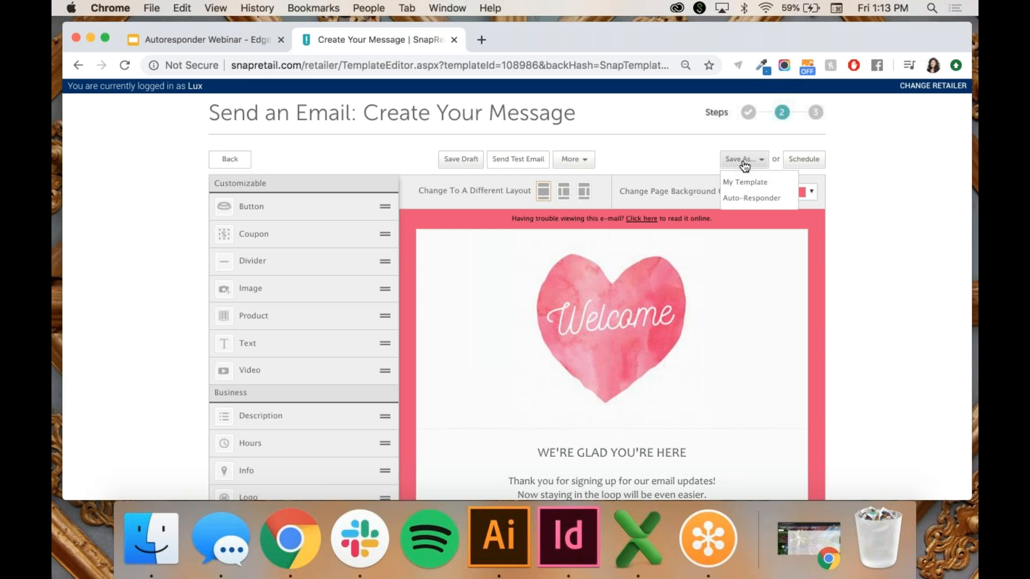
{"action": "left_click", "coordinate": [740, 198]}
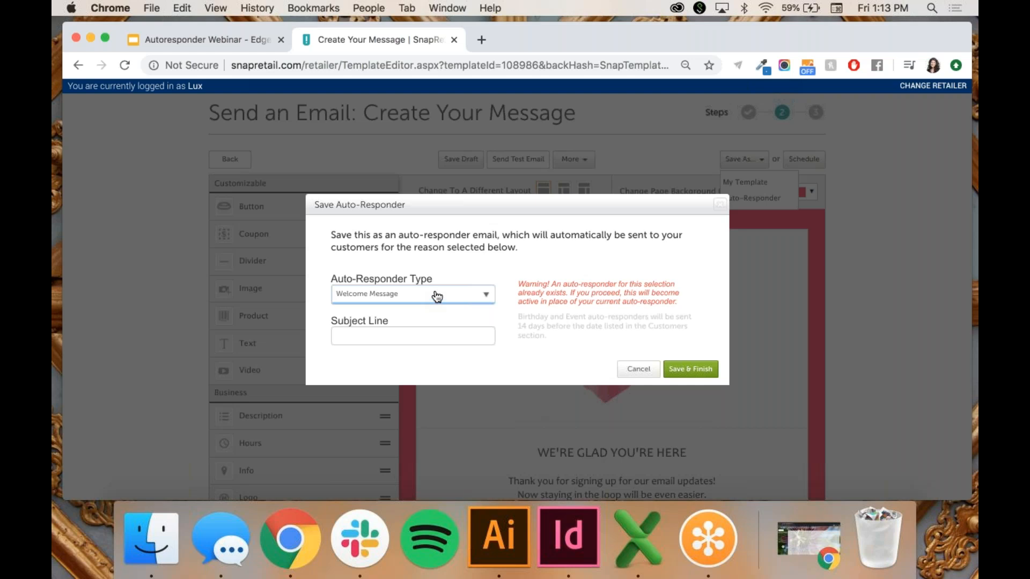
{"action": "left_click", "coordinate": [423, 338]}
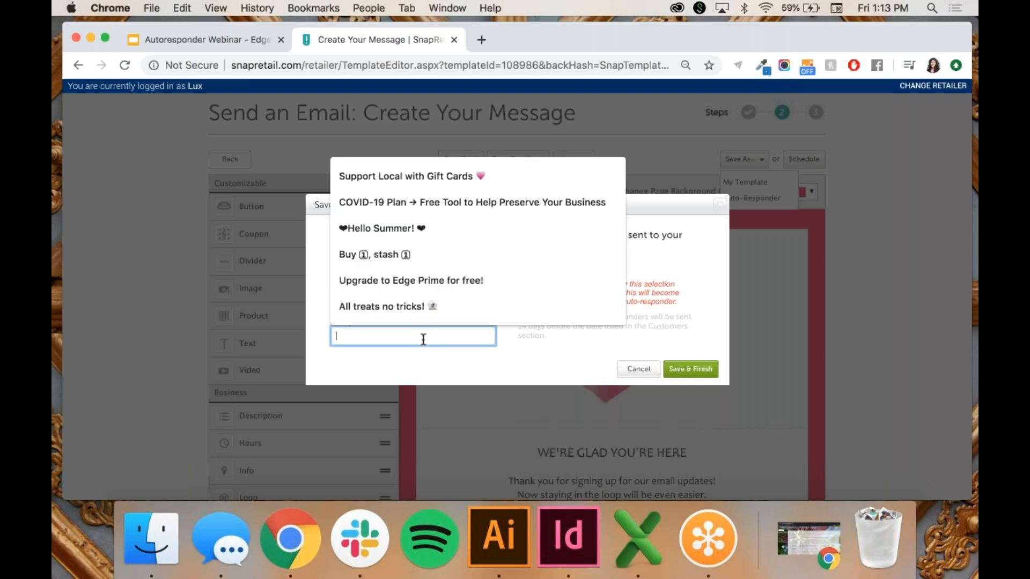
{"action": "type", "text": "Hi %%fir"}
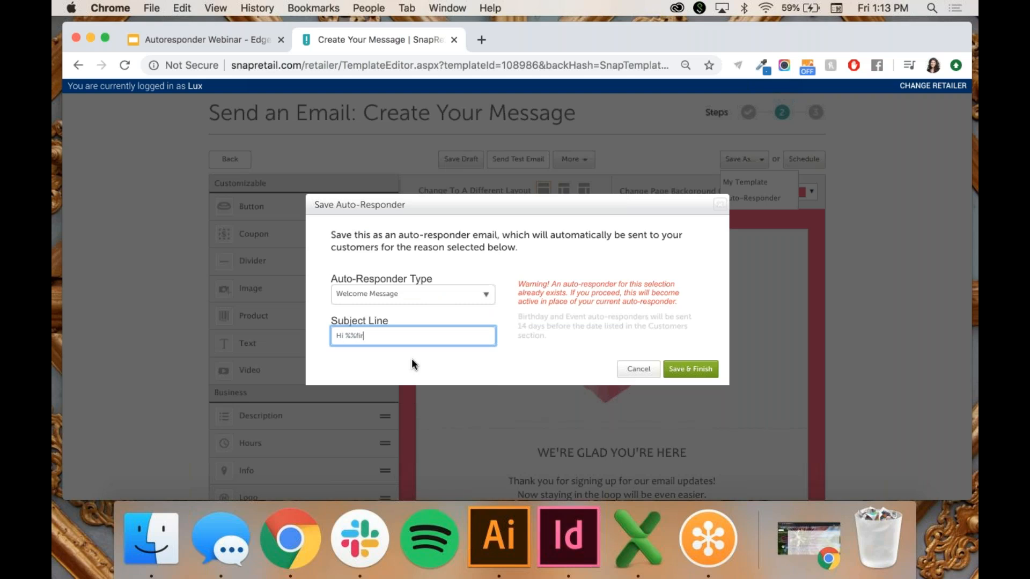
{"action": "type", "text": "st_name%%! Welcome to the list."}
{"action": "left_click", "coordinate": [690, 369]}
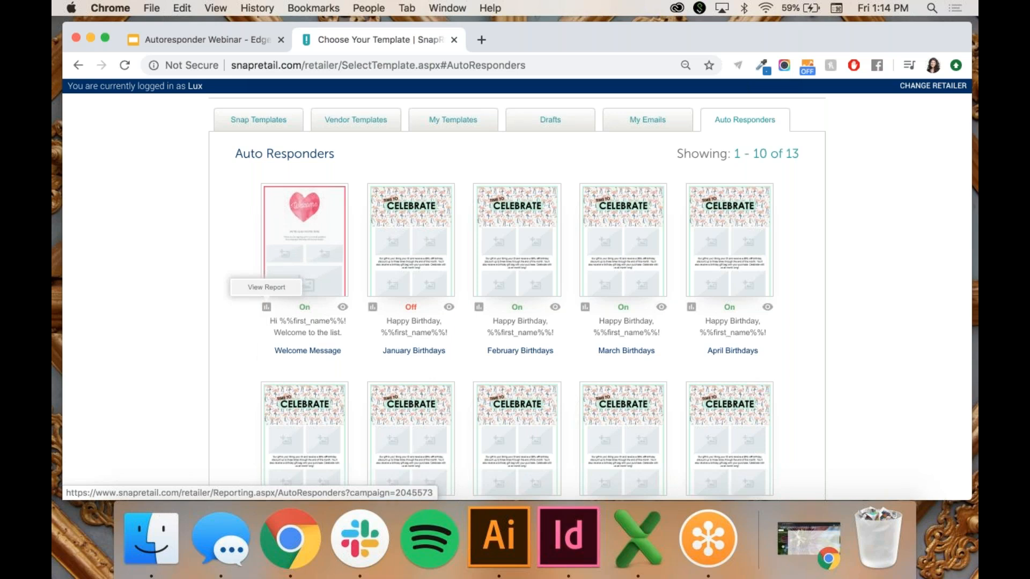
Check the turn-off option of the Welcome Message auto-responder while keeping it on, and preview its full email.
{"action": "left_click", "coordinate": [302, 313]}
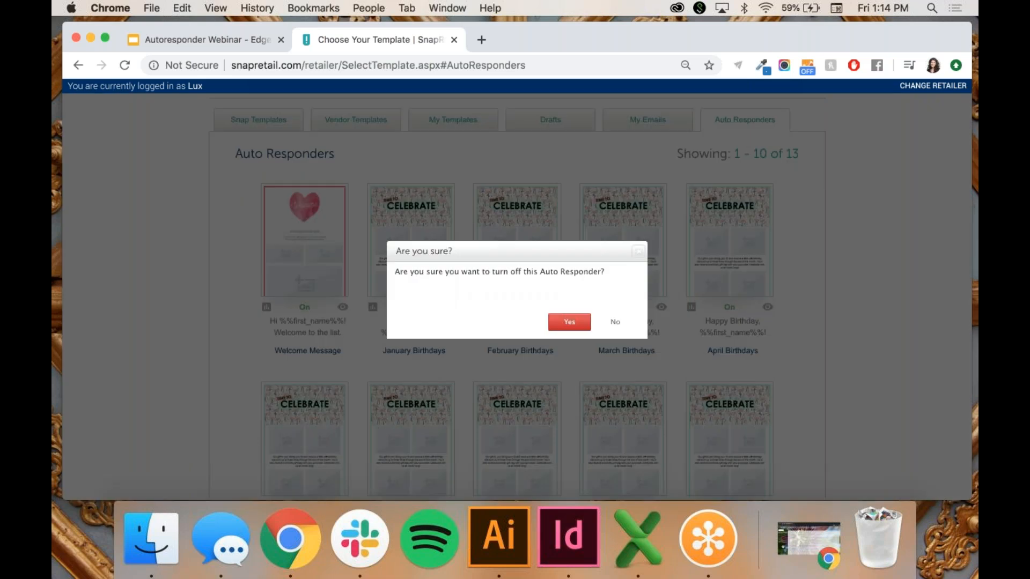
{"action": "left_click", "coordinate": [616, 324]}
{"action": "left_click", "coordinate": [343, 306]}
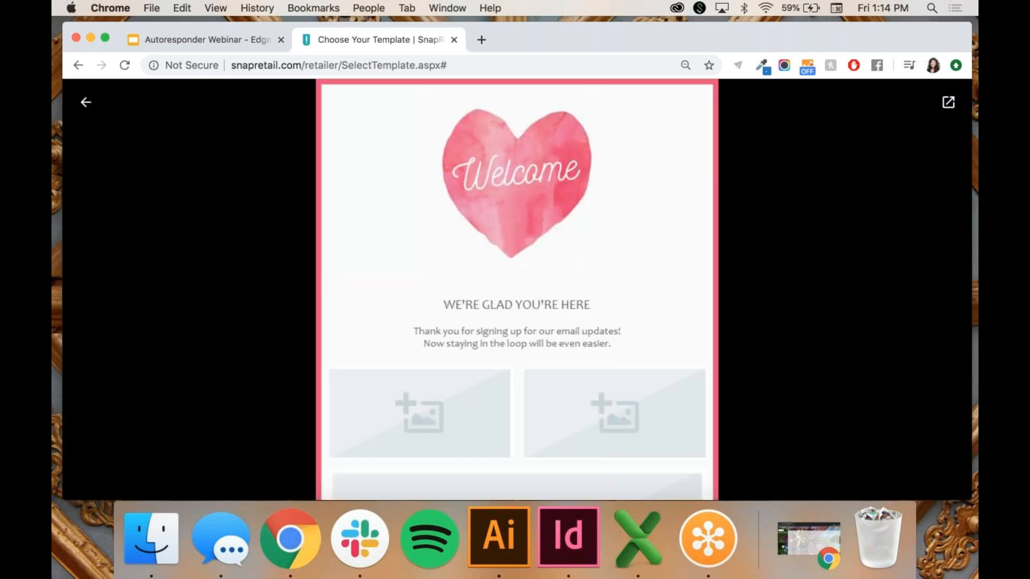
{"action": "scroll", "coordinate": [246, 171], "scroll_direction": "down", "scroll_amount": 8}
{"action": "scroll", "coordinate": [246, 171], "scroll_direction": "up", "scroll_amount": 7}
{"action": "left_click", "coordinate": [99, 99]}
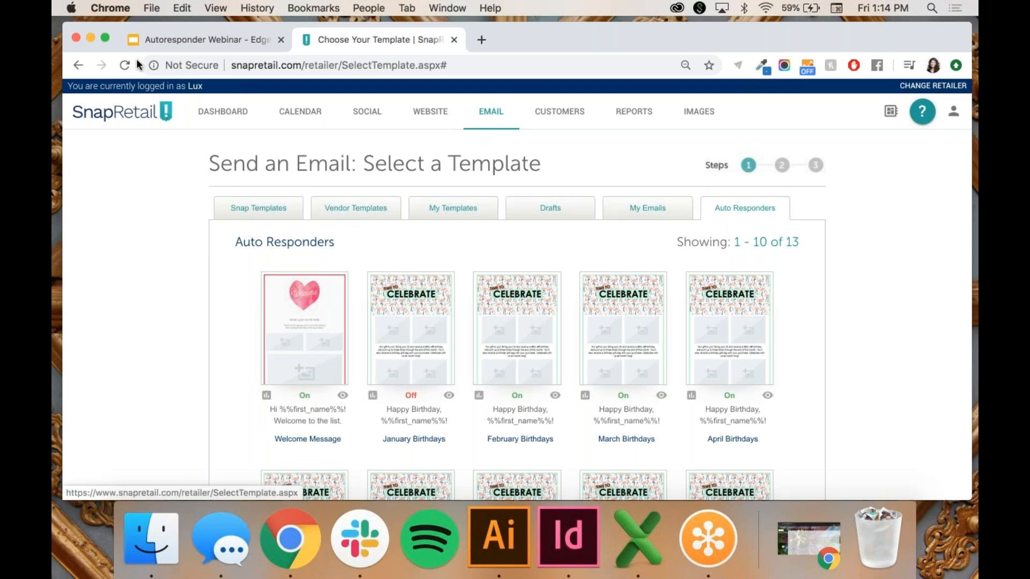
Switch to the Google Slides presentation and start presenting from slide 11, "What is an event email?".
{"action": "left_click", "coordinate": [174, 42]}
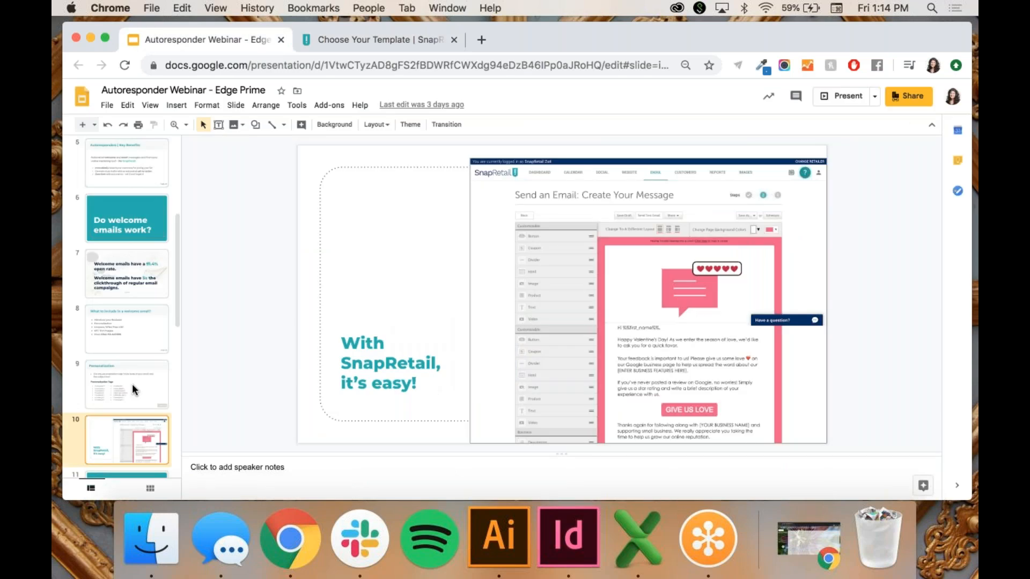
{"action": "key", "text": "Down"}
{"action": "left_click", "coordinate": [151, 106]}
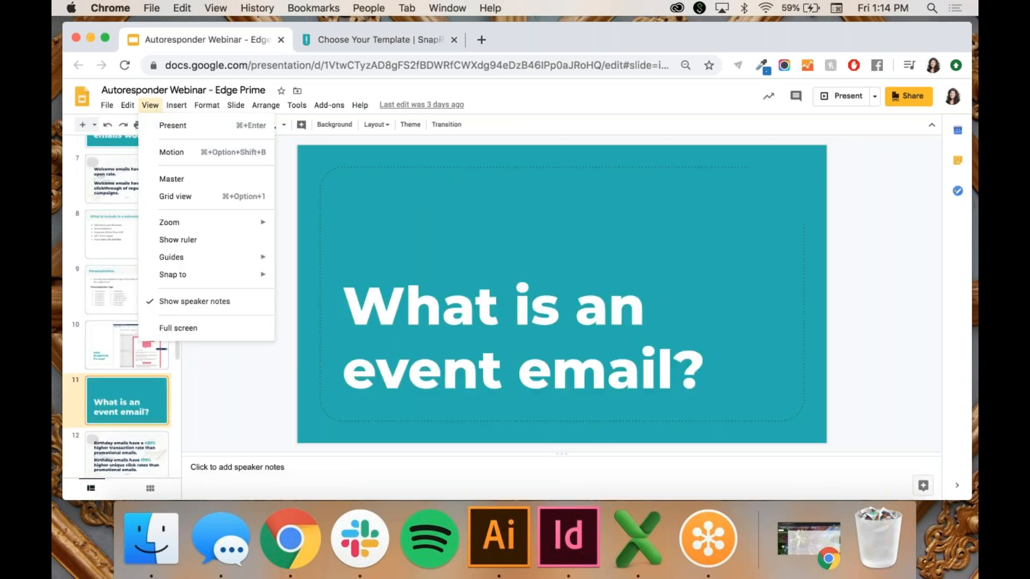
{"action": "left_click", "coordinate": [156, 124]}
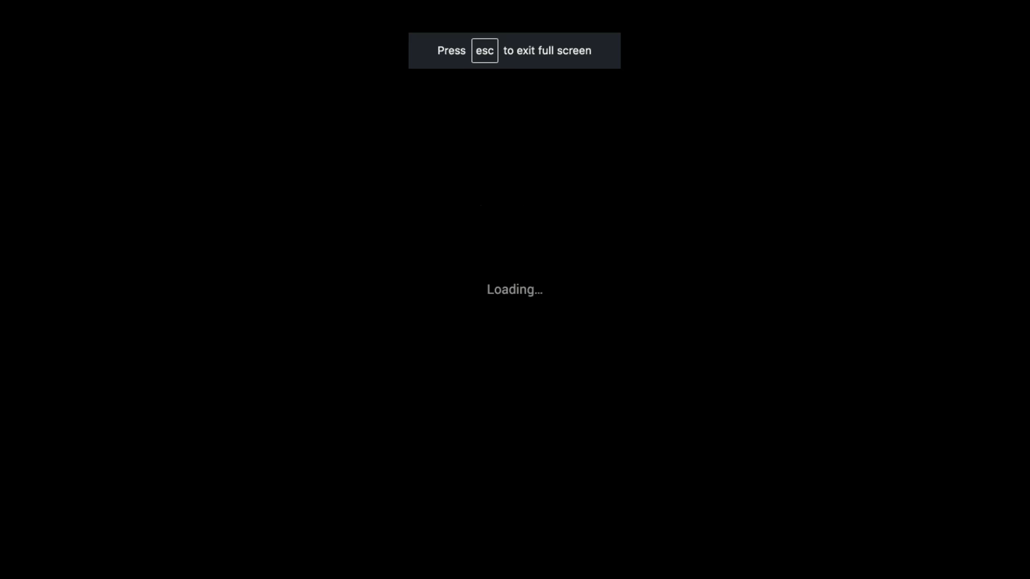